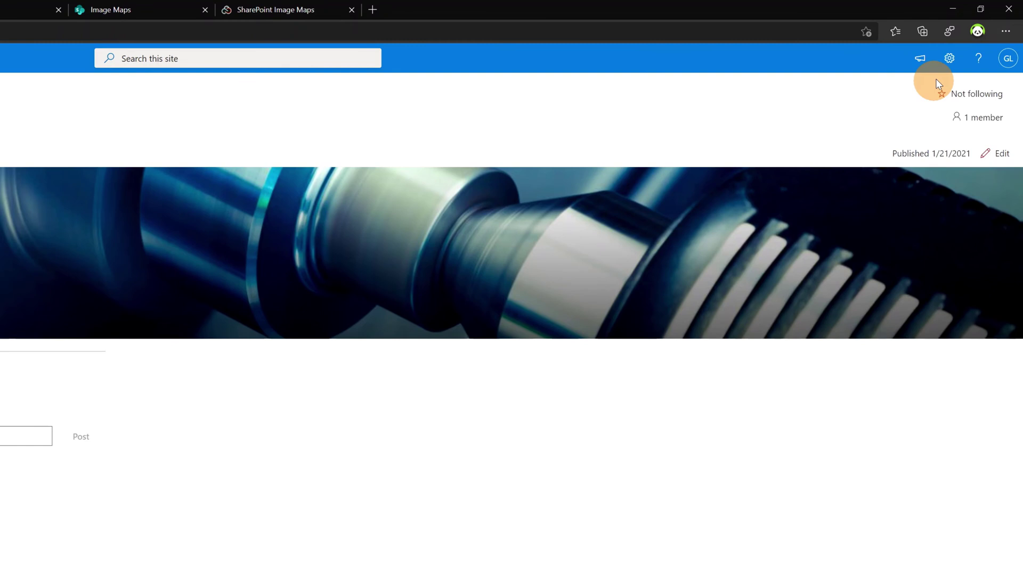
Go to Add an app in site settings and open the SharePoint Store.
{"action": "left_click", "coordinate": [950, 59]}
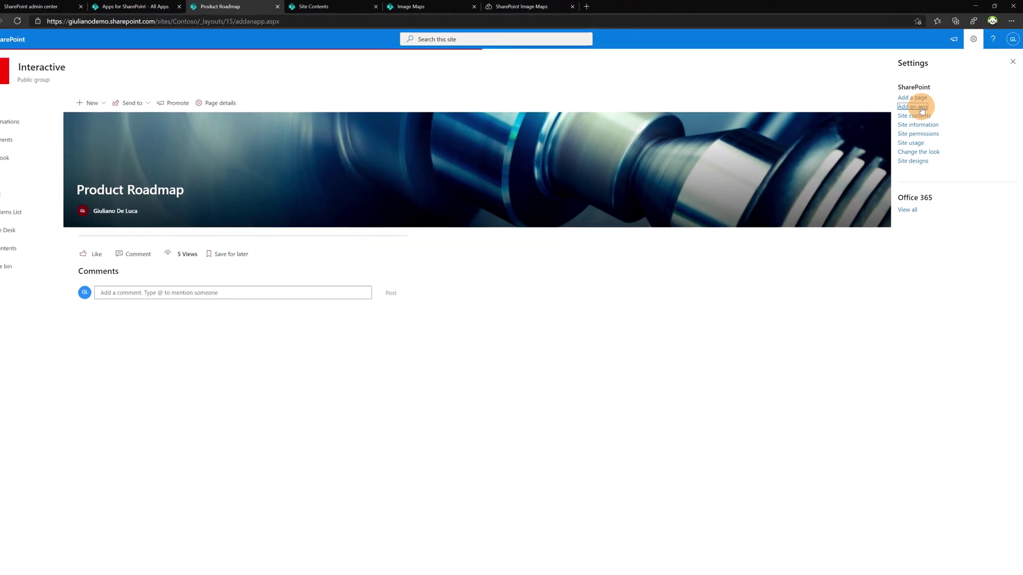
{"action": "left_click", "coordinate": [885, 152]}
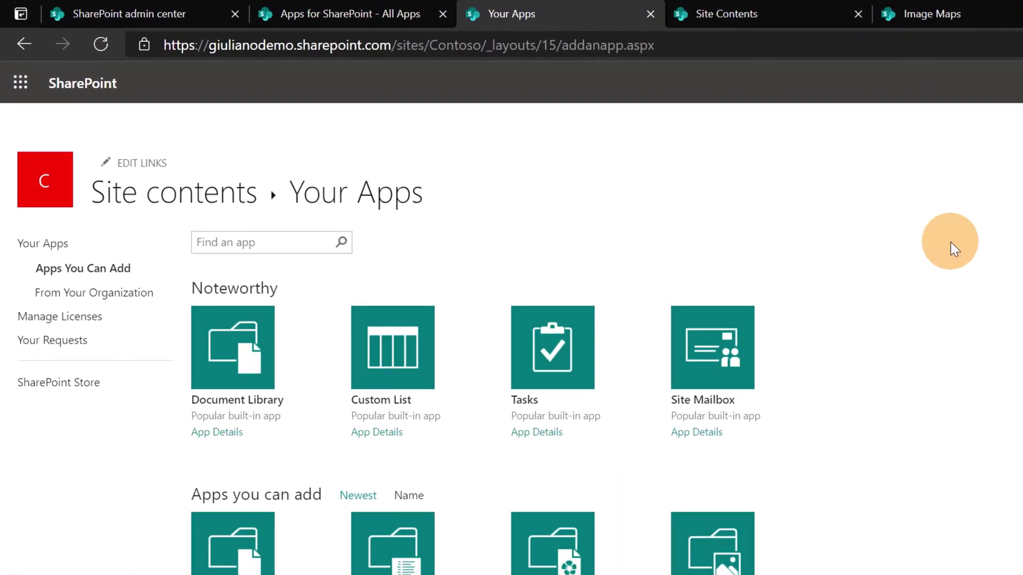
{"action": "left_click", "coordinate": [61, 391]}
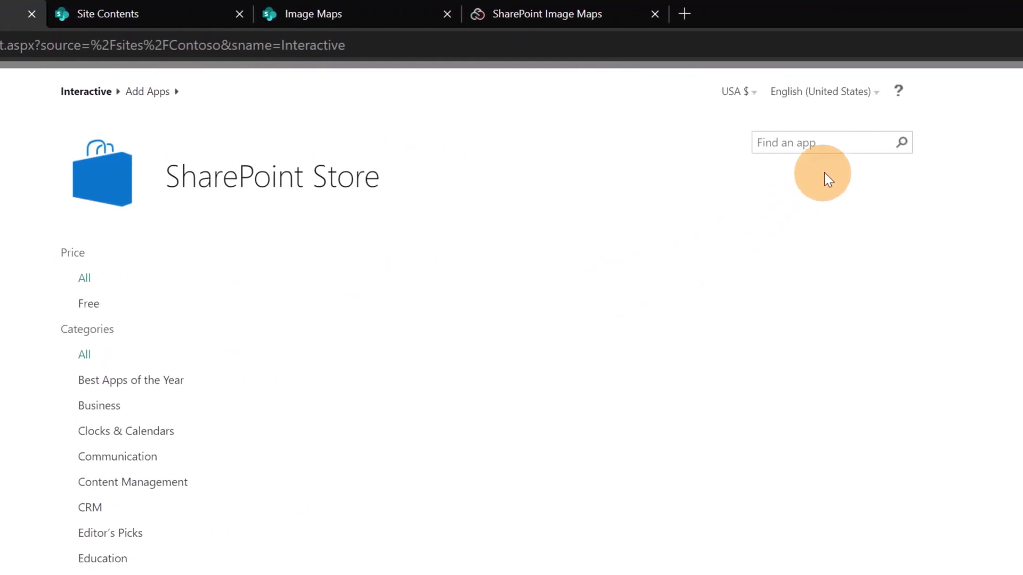
Search the store for 'image maps' and open the Image Maps app details.
{"action": "left_click", "coordinate": [823, 143]}
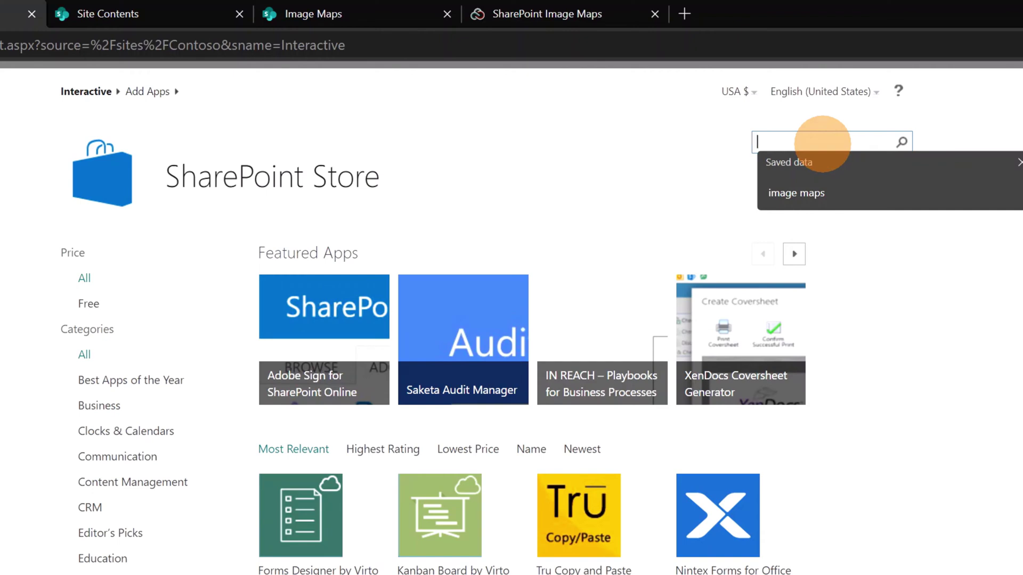
{"action": "left_click", "coordinate": [824, 190]}
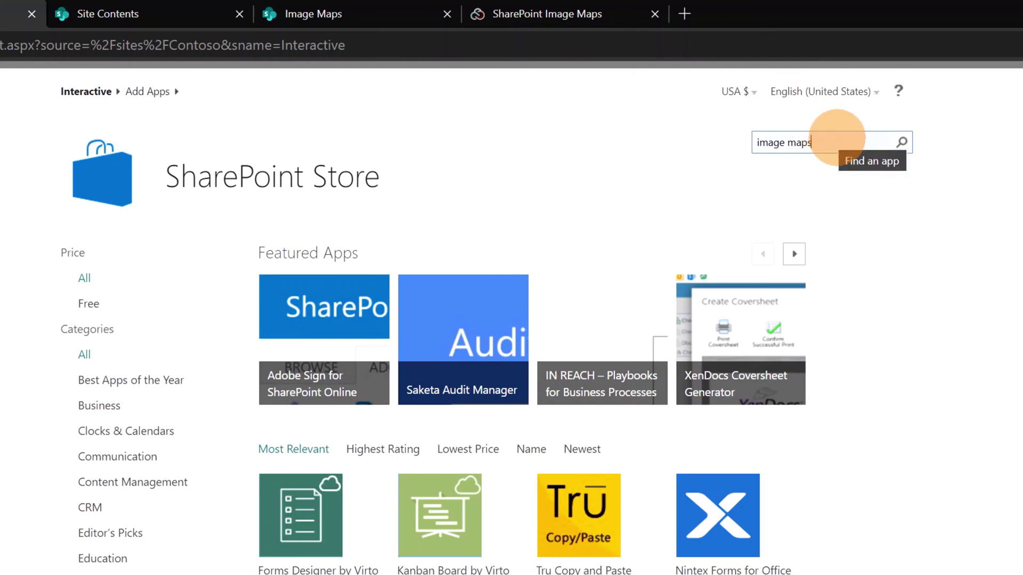
{"action": "left_click", "coordinate": [900, 142]}
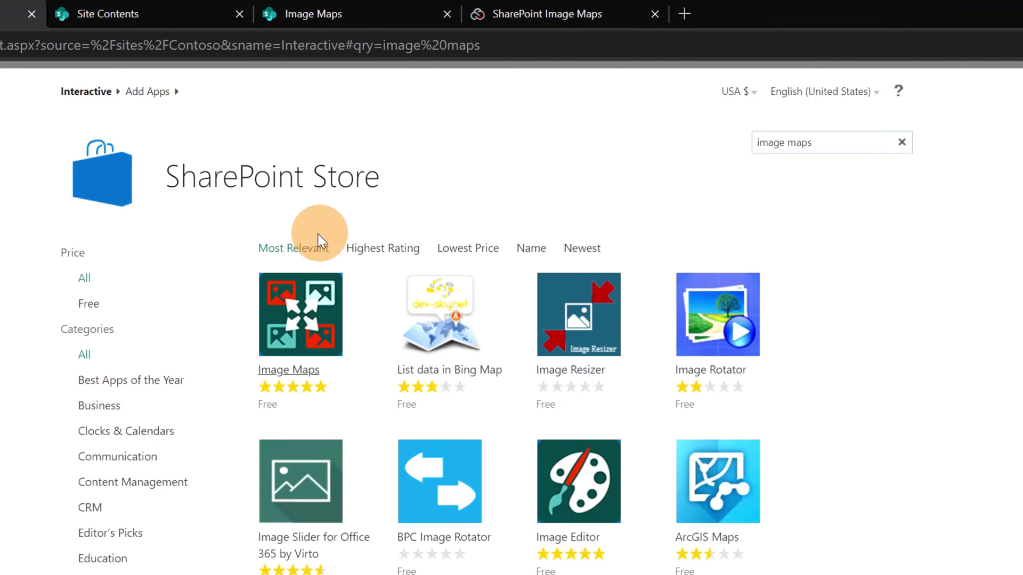
{"action": "left_click", "coordinate": [302, 329]}
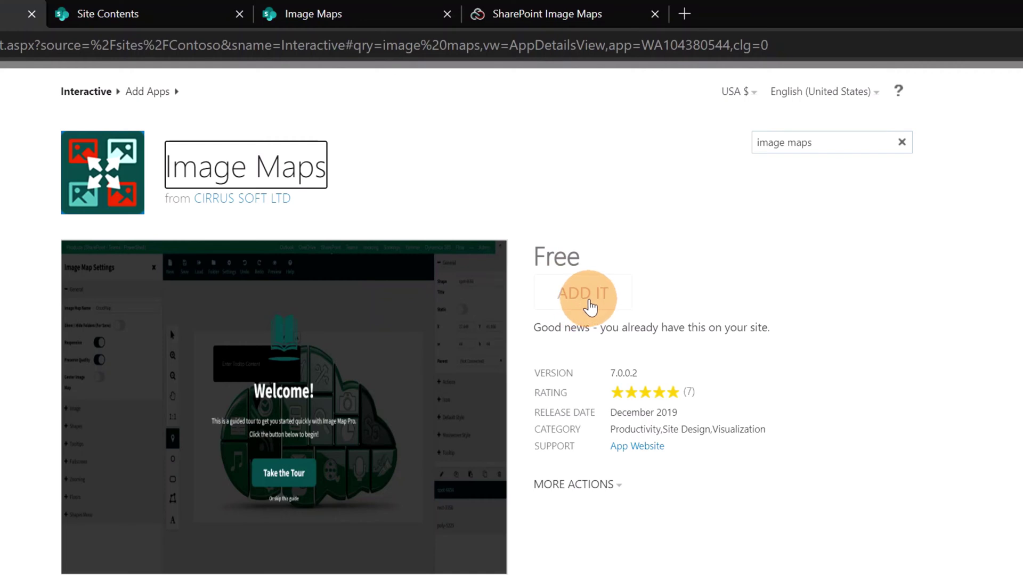
Change the store search to 'image map' and open the Image Map app's details page.
{"action": "left_click", "coordinate": [833, 145]}
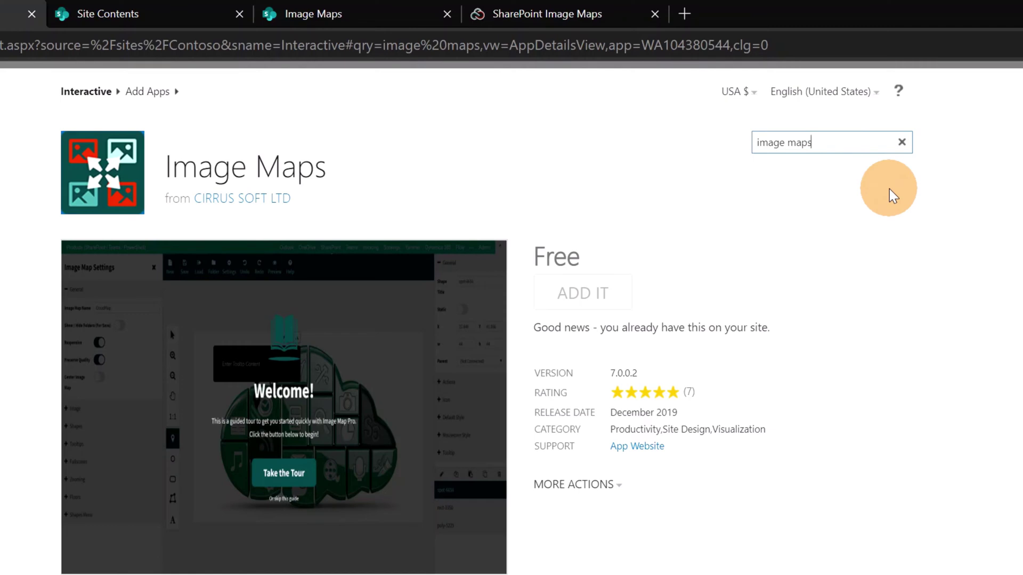
{"action": "key", "text": "Down"}
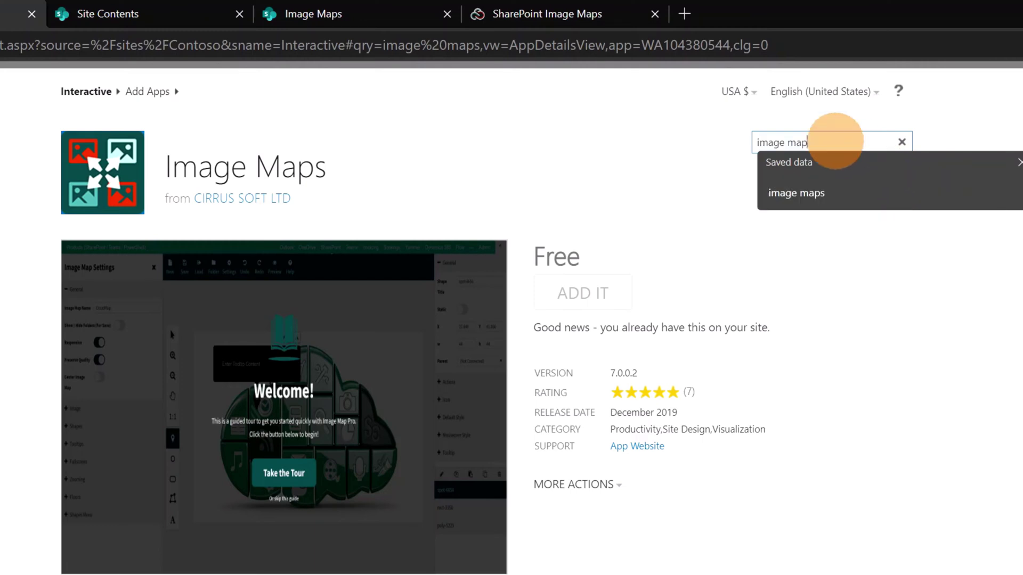
{"action": "key", "text": "BackSpace"}
{"action": "key", "text": "Return"}
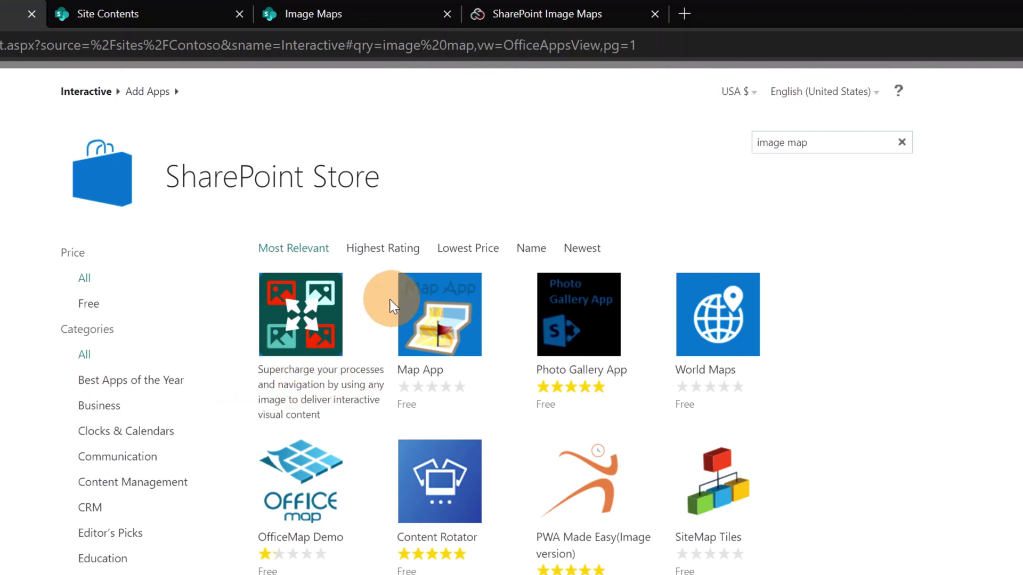
{"action": "left_click", "coordinate": [315, 329]}
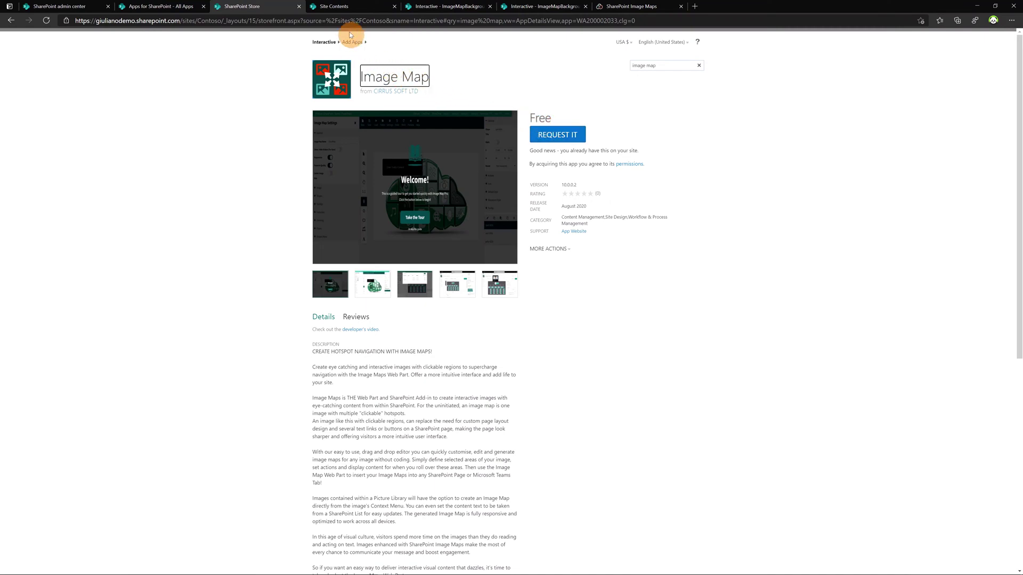
Upload PRoadmap.png into the ImageMapBackground picture library from Site Contents.
{"action": "left_click", "coordinate": [336, 8]}
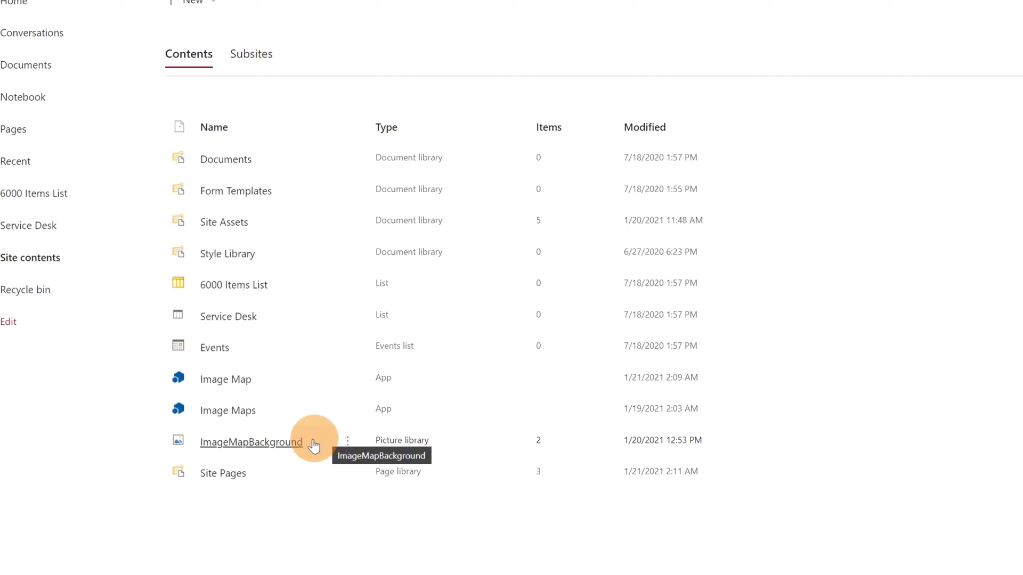
{"action": "left_click", "coordinate": [265, 445]}
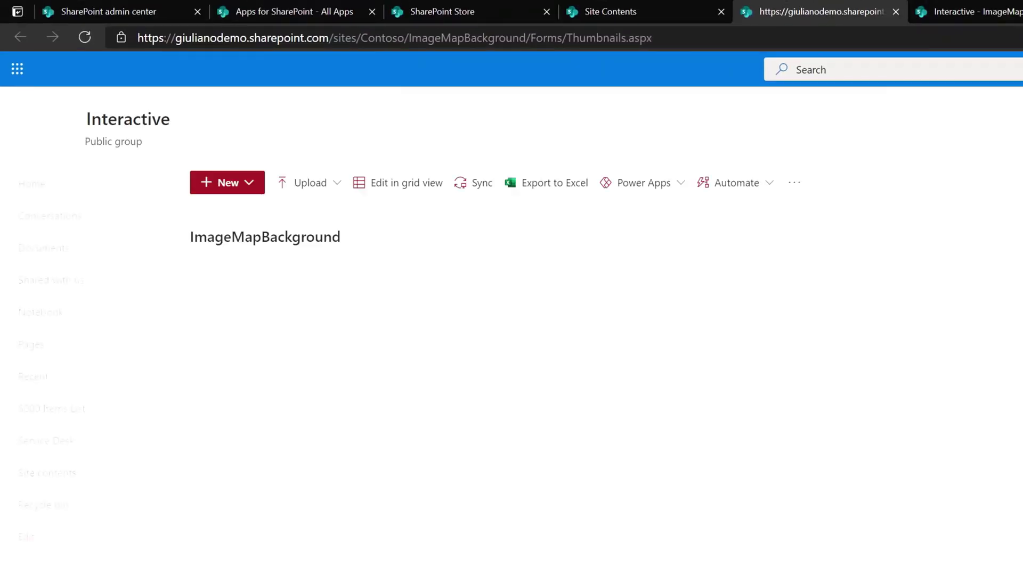
{"action": "left_click", "coordinate": [324, 189]}
{"action": "left_click", "coordinate": [318, 214]}
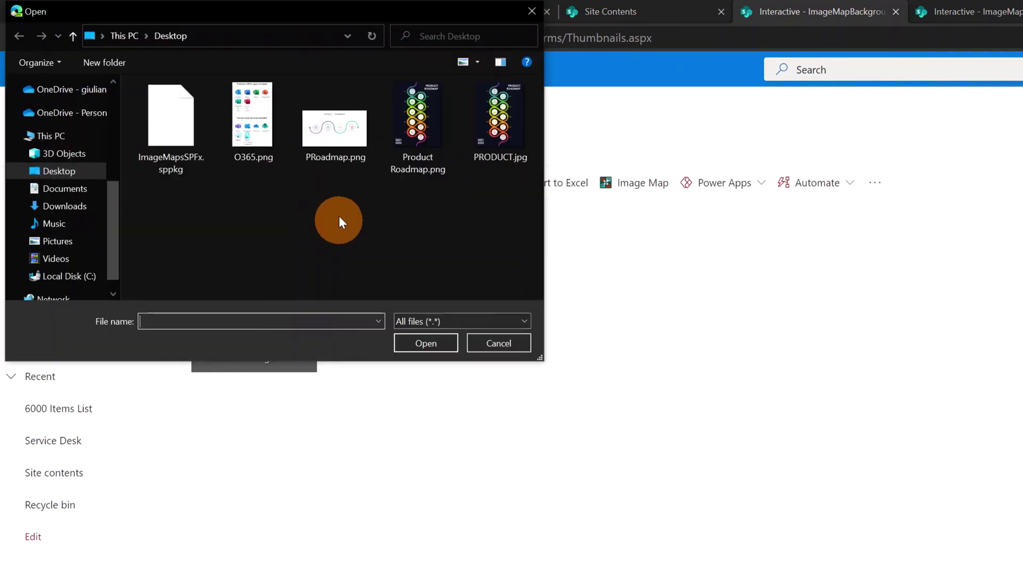
{"action": "left_click", "coordinate": [335, 133]}
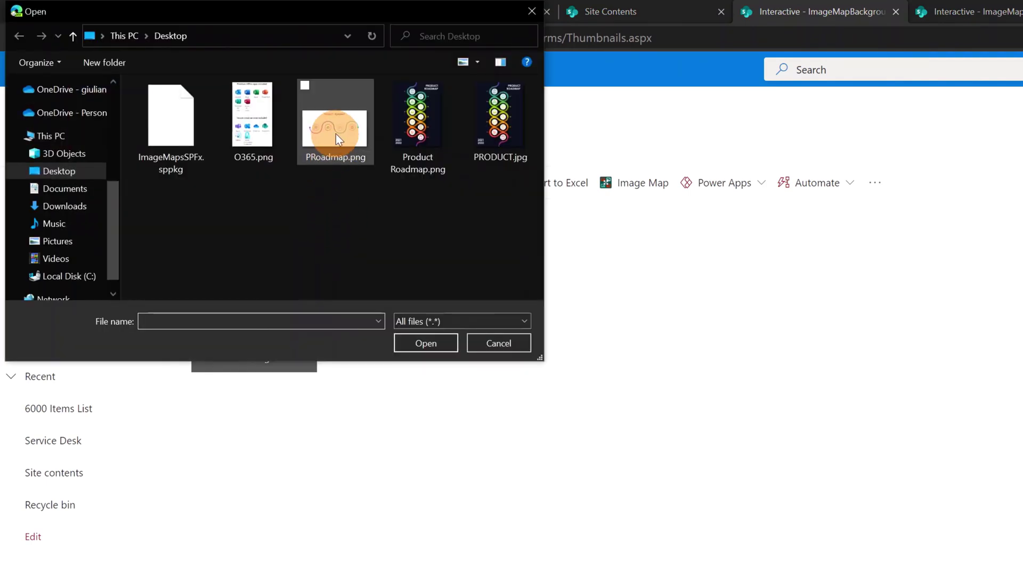
{"action": "left_click", "coordinate": [427, 343]}
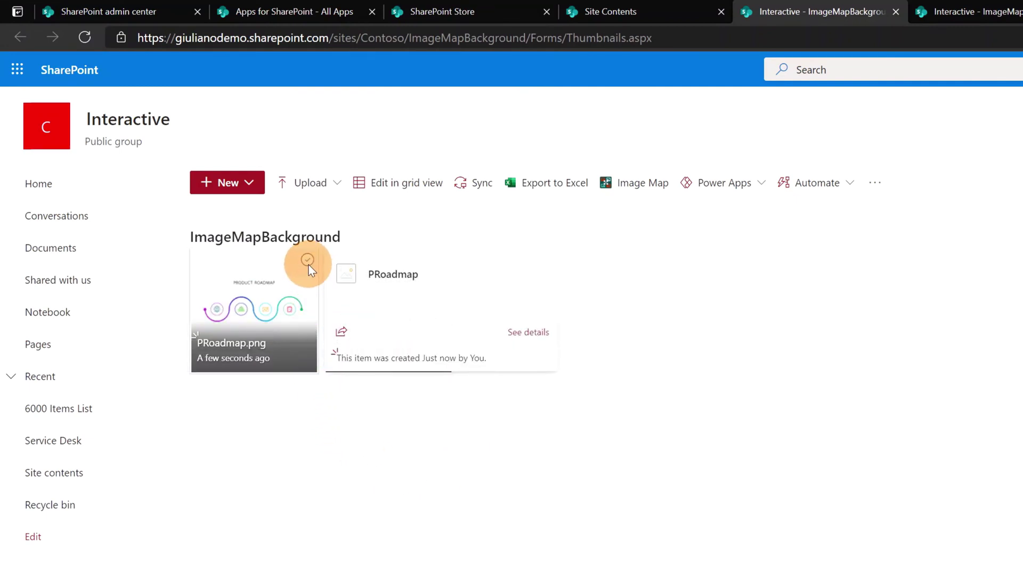
Open PRoadmap.png in the Image Map editor and choose the Ellipse shape tool.
{"action": "left_click", "coordinate": [308, 261]}
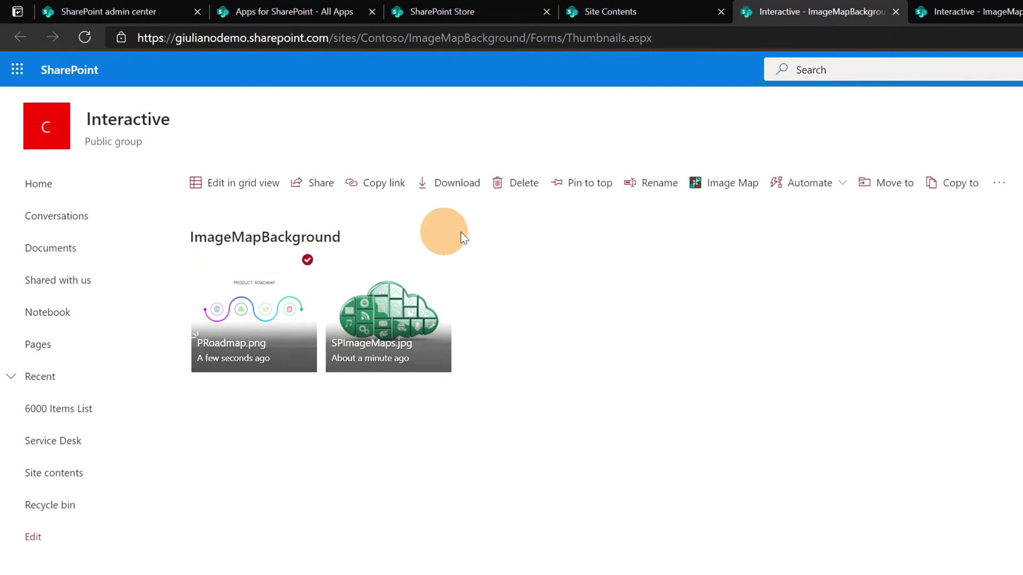
{"action": "left_click", "coordinate": [721, 192]}
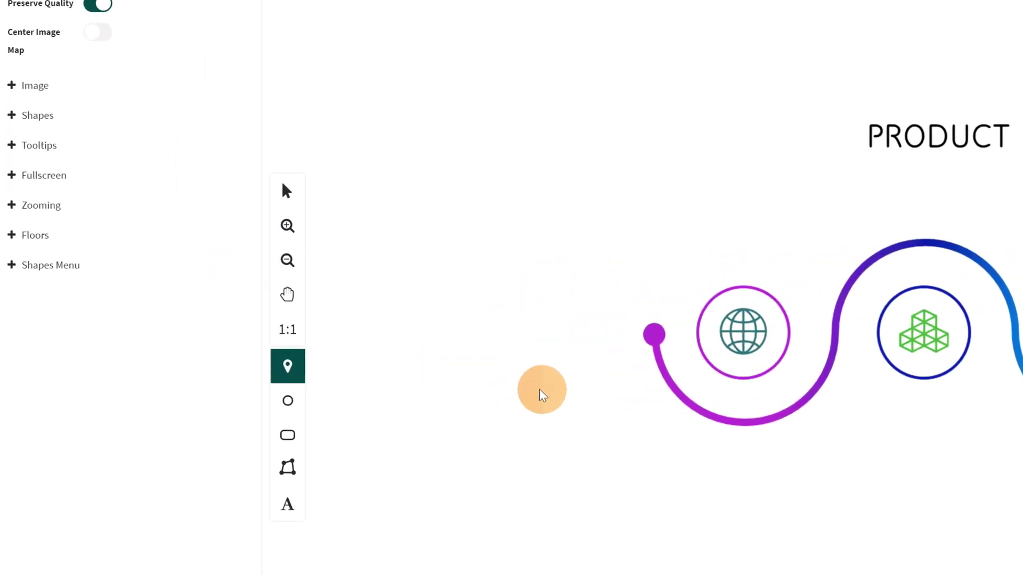
{"action": "left_click", "coordinate": [300, 414]}
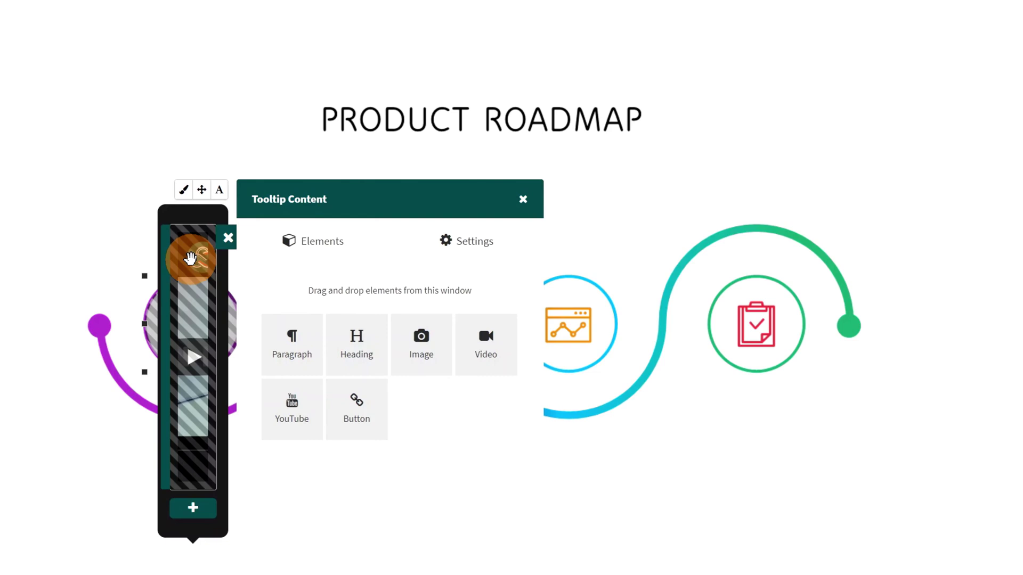
Replace the tooltip's YouTube embed code with the new iframe code from clipboard history.
{"action": "left_click", "coordinate": [193, 296]}
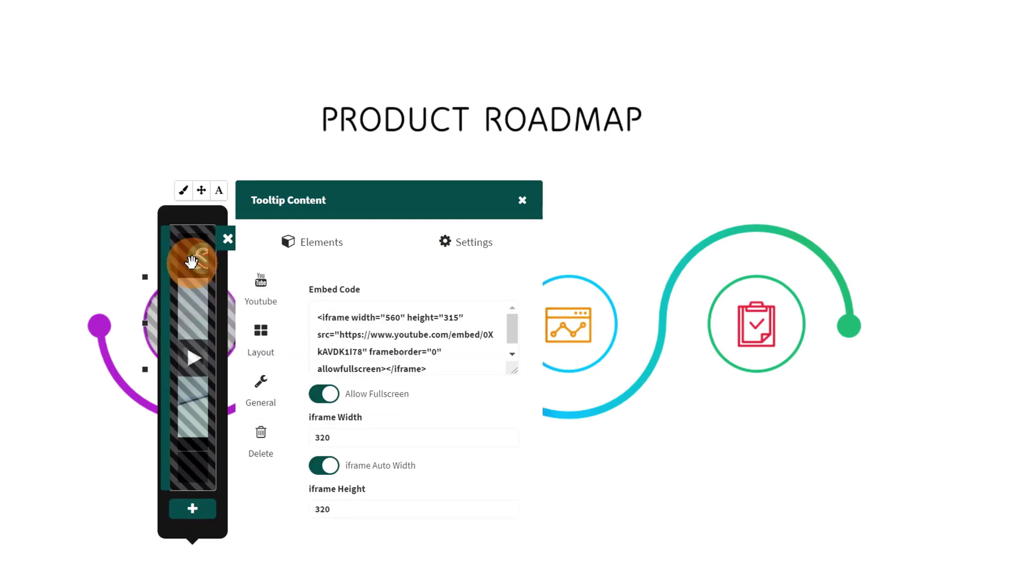
{"action": "key", "text": "ctrl+a"}
{"action": "key", "text": "super+v"}
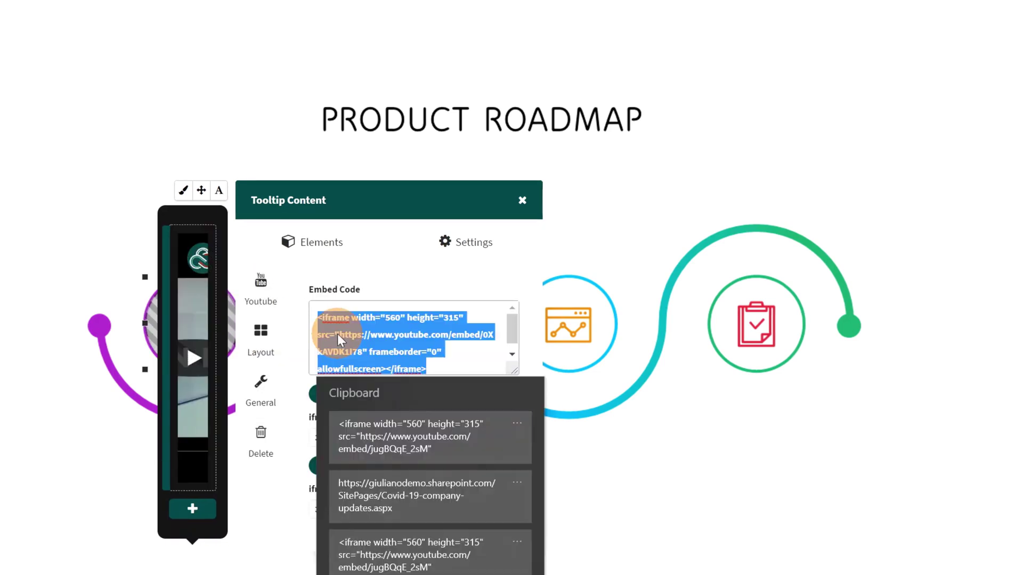
{"action": "left_click", "coordinate": [439, 433]}
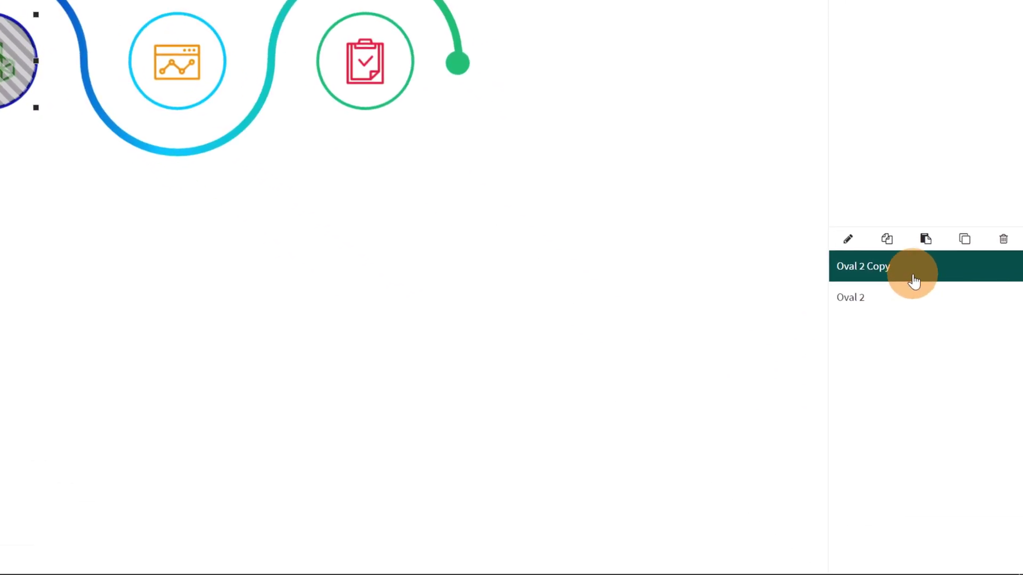
Duplicate the oval for the cubes stop and add a 'More Info' button linking to the Covid-19 updates page.
{"action": "left_click", "coordinate": [964, 239]}
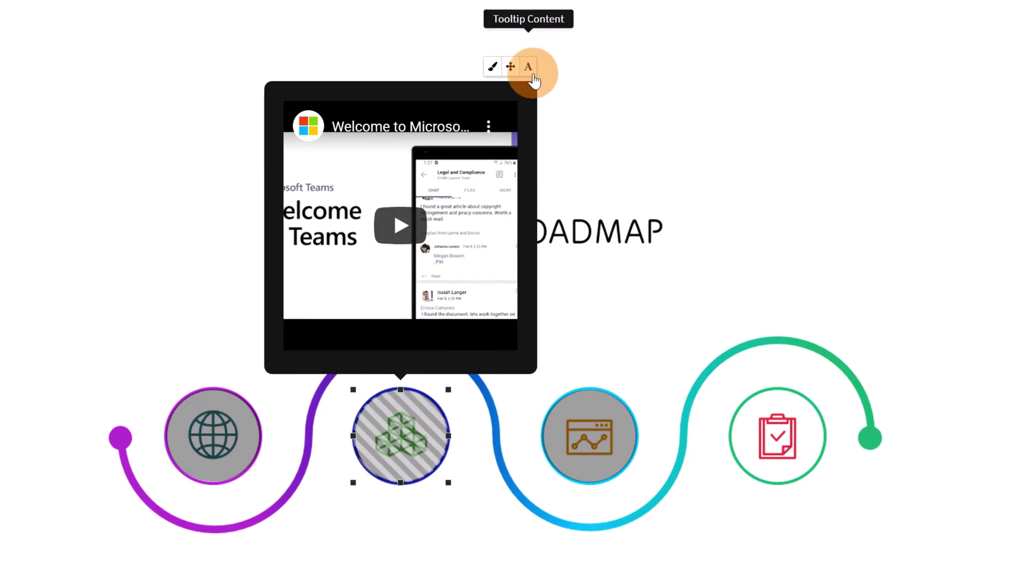
{"action": "left_click", "coordinate": [500, 117]}
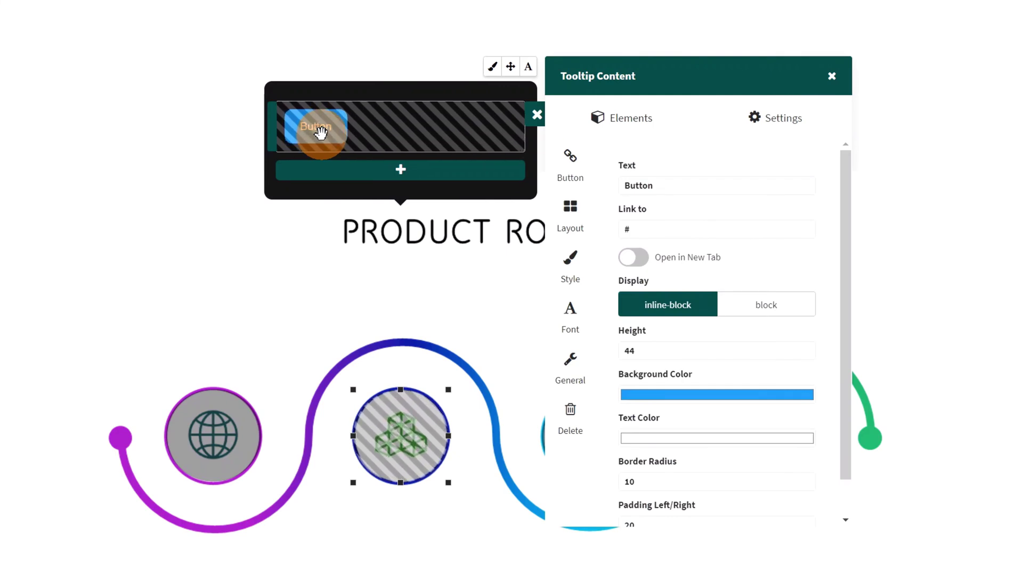
{"action": "left_click_drag", "start_coordinate": [698, 186], "coordinate": [618, 187]}
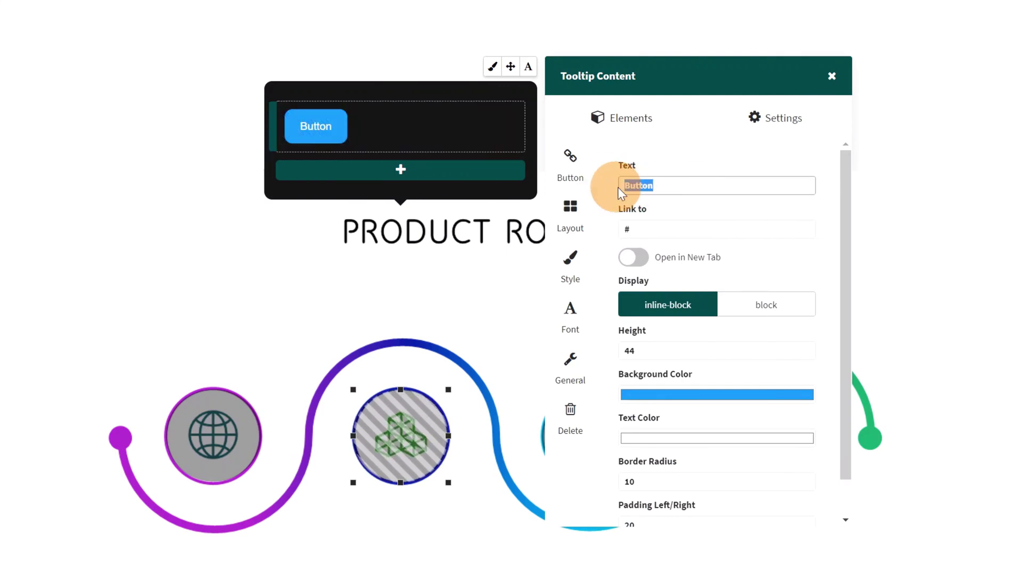
{"action": "type", "text": "More"}
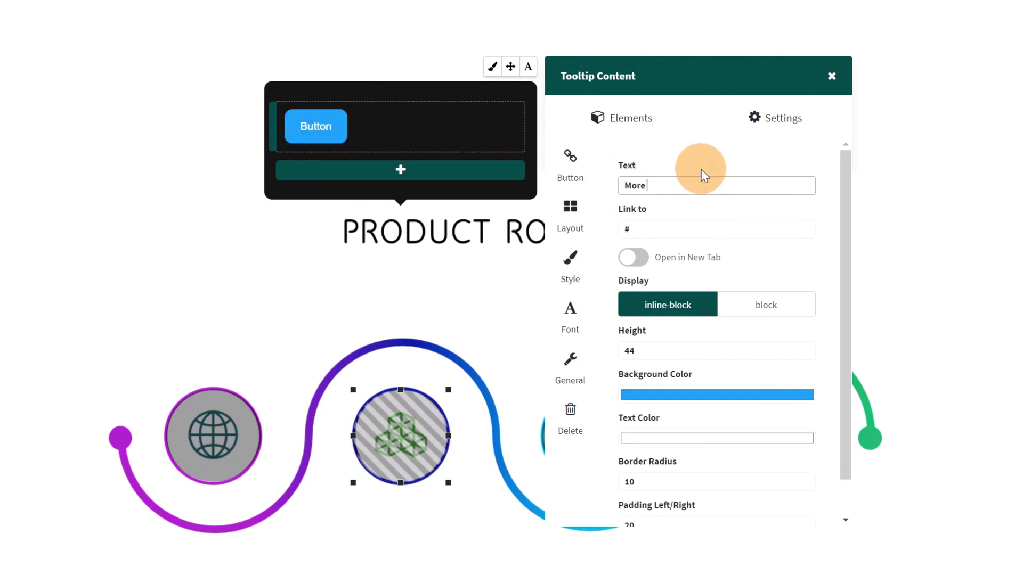
{"action": "type", "text": " Info"}
{"action": "left_click", "coordinate": [706, 224]}
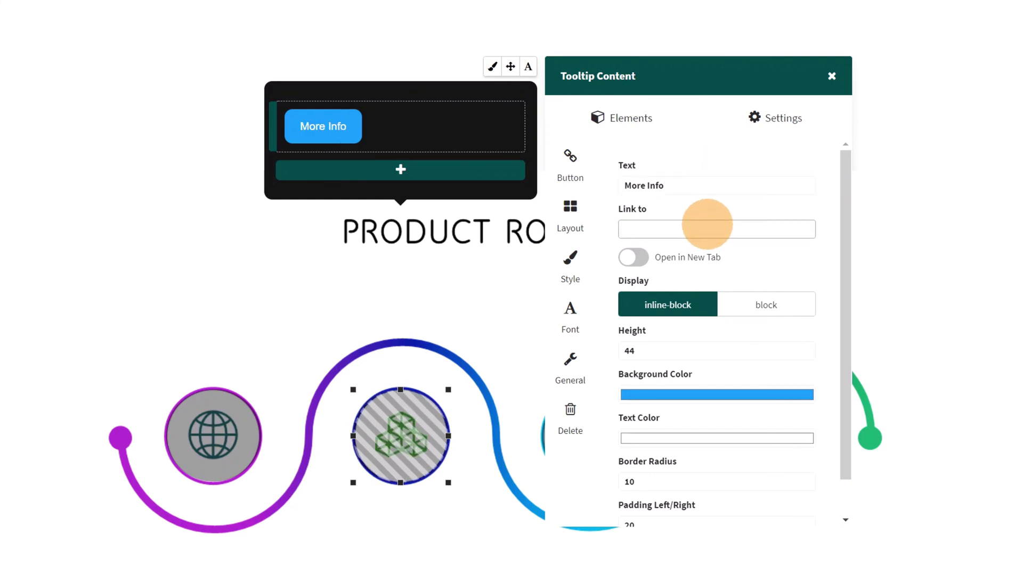
{"action": "key", "text": "super+v"}
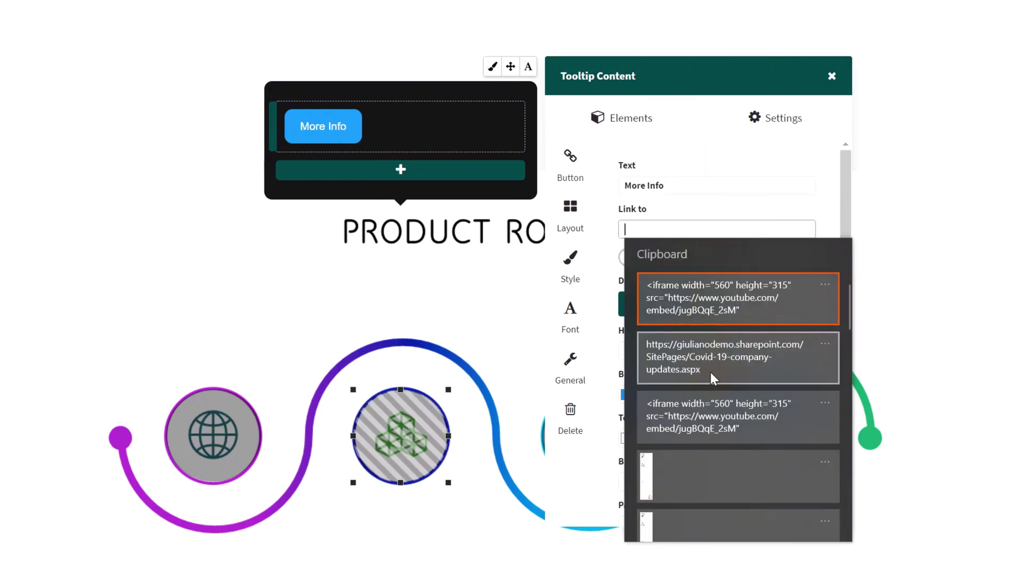
{"action": "left_click", "coordinate": [711, 373]}
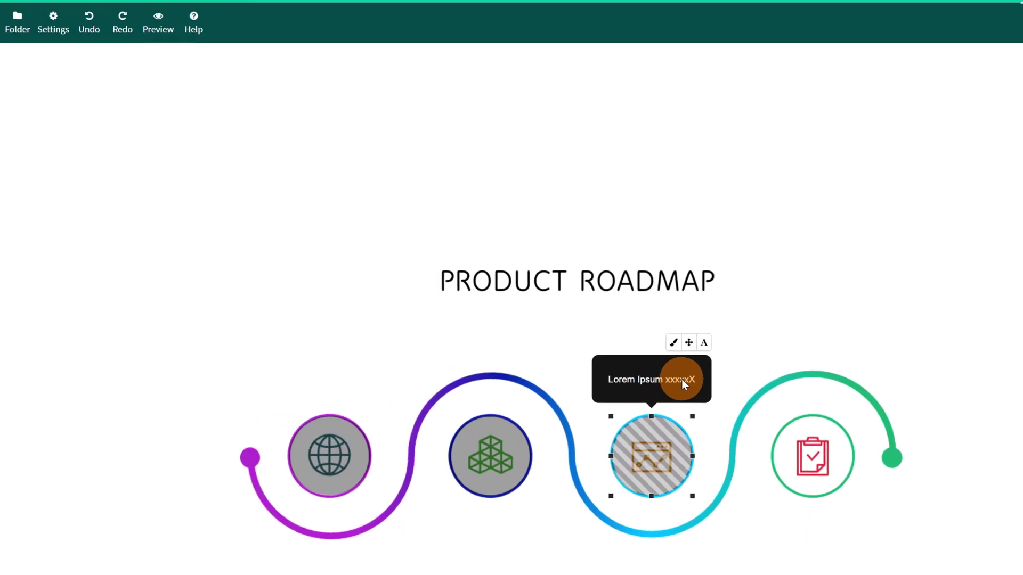
Save the roadmap image map, confirm overwriting the existing file, and dismiss the success dialog.
{"action": "left_click", "coordinate": [58, 78]}
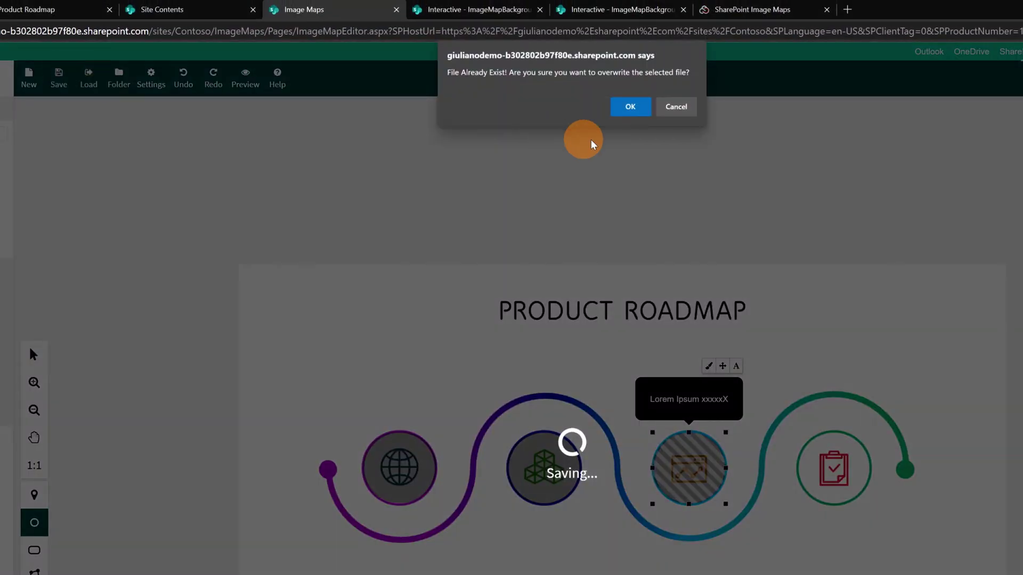
{"action": "left_click", "coordinate": [629, 108]}
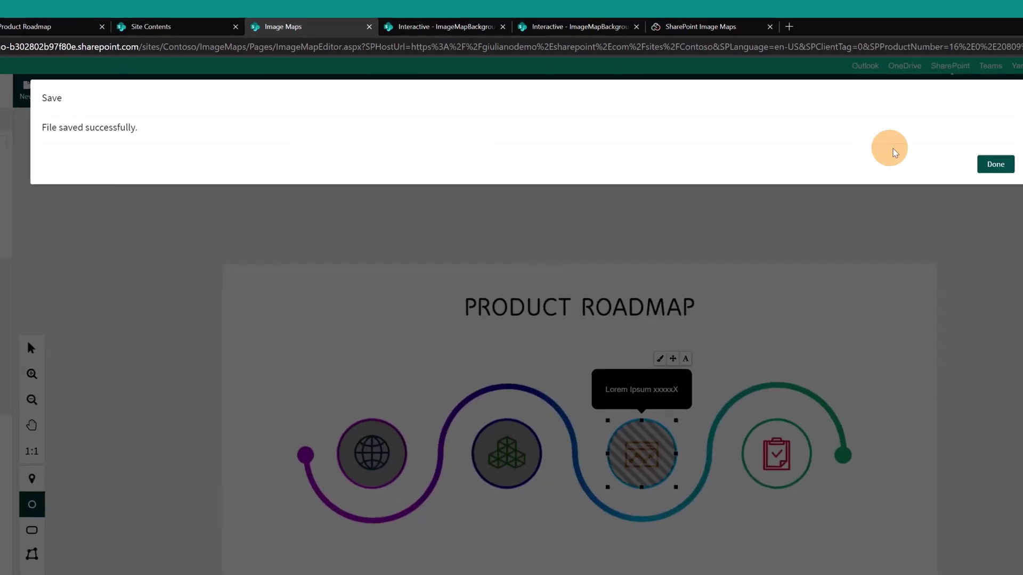
{"action": "left_click", "coordinate": [987, 166]}
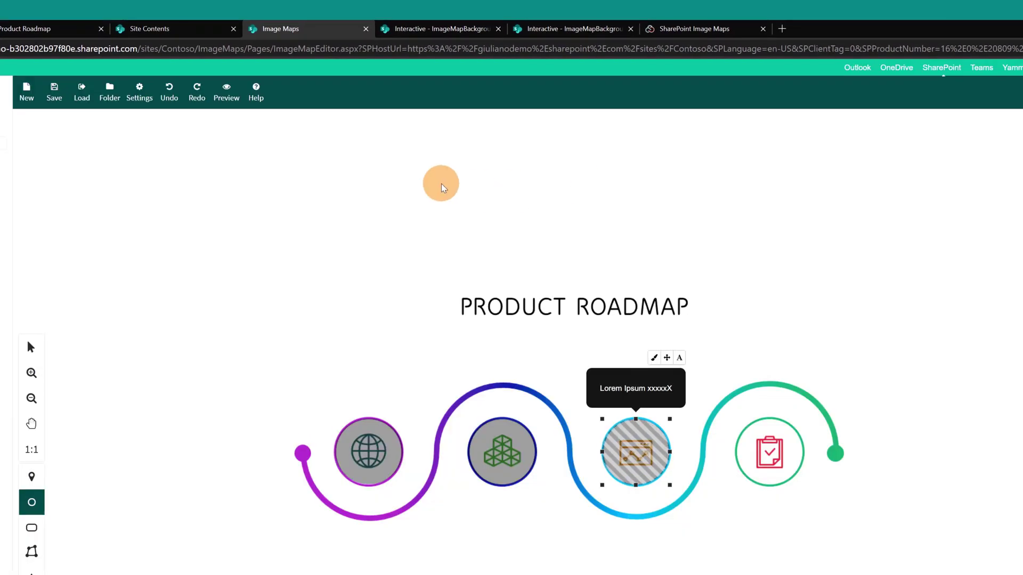
Edit the Product Roadmap page and add an Image Map web part to the empty section.
{"action": "left_click", "coordinate": [89, 32]}
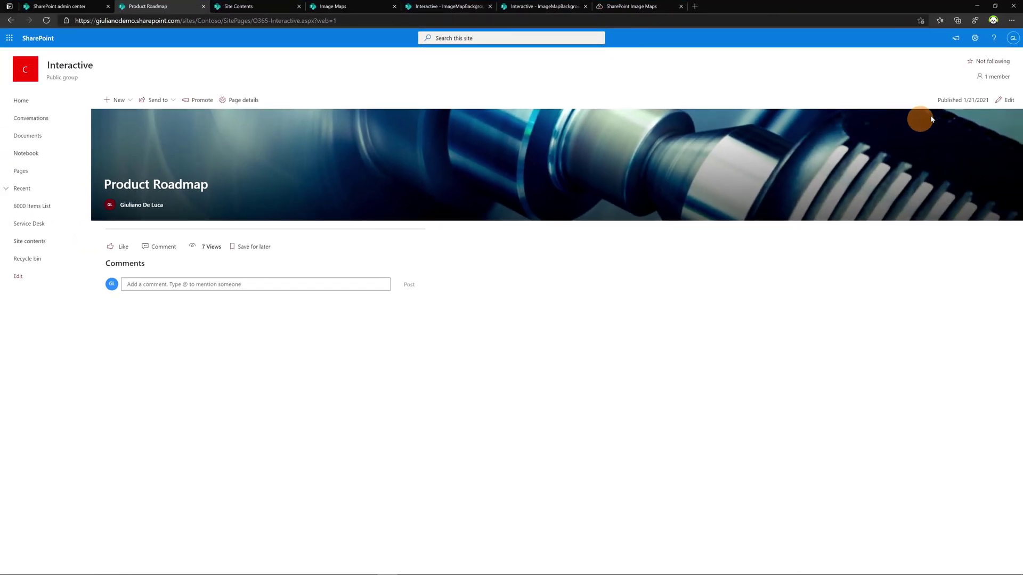
{"action": "left_click", "coordinate": [1000, 104]}
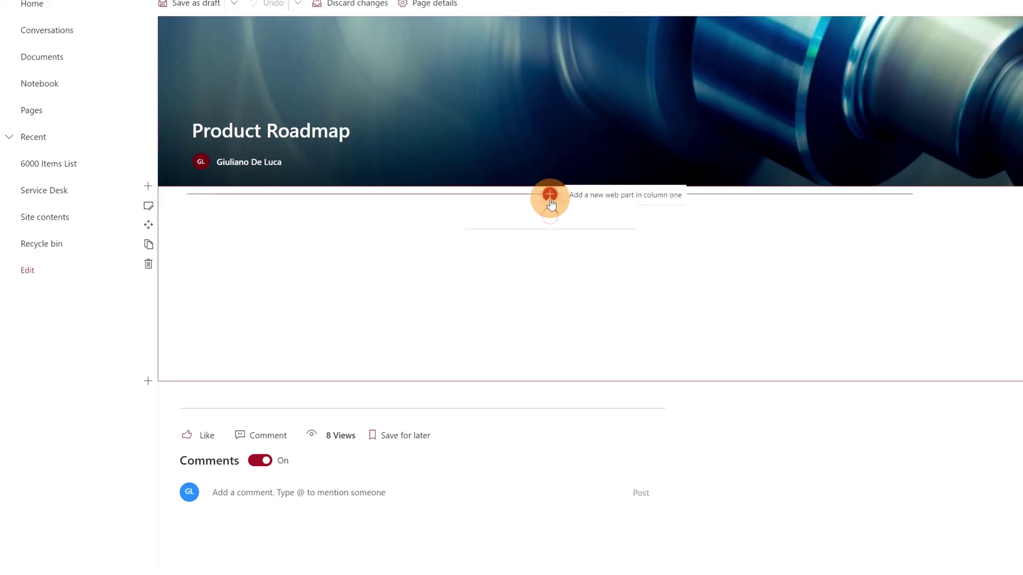
{"action": "left_click", "coordinate": [549, 195]}
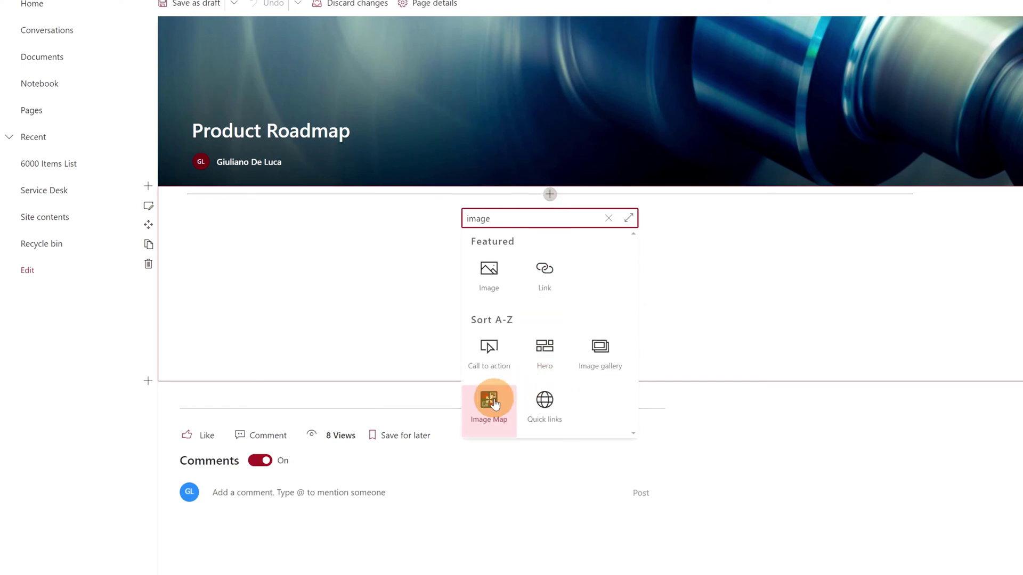
{"action": "left_click", "coordinate": [490, 398]}
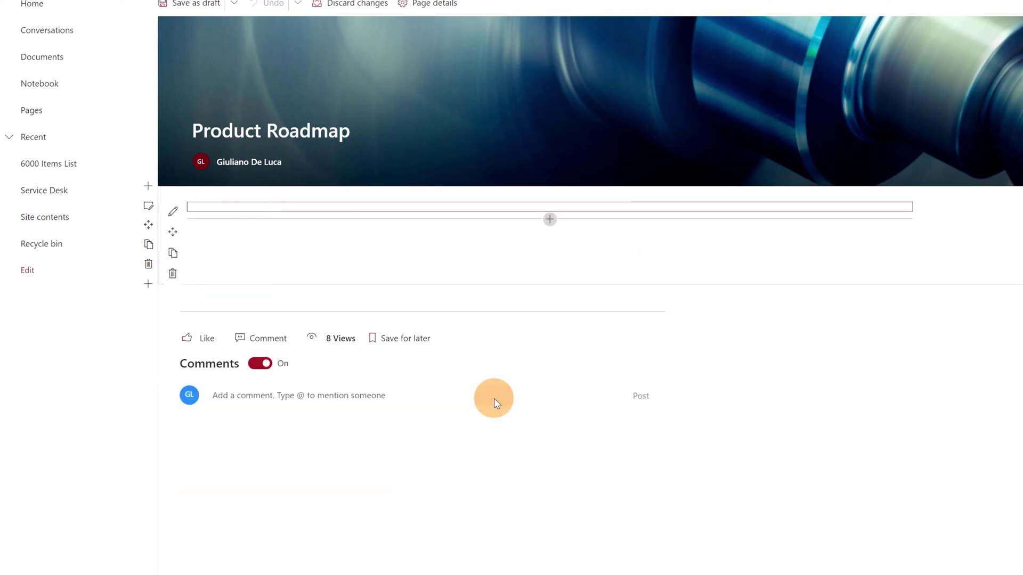
Set the web part to show the PRoadmap.png image map.
{"action": "left_click", "coordinate": [173, 213]}
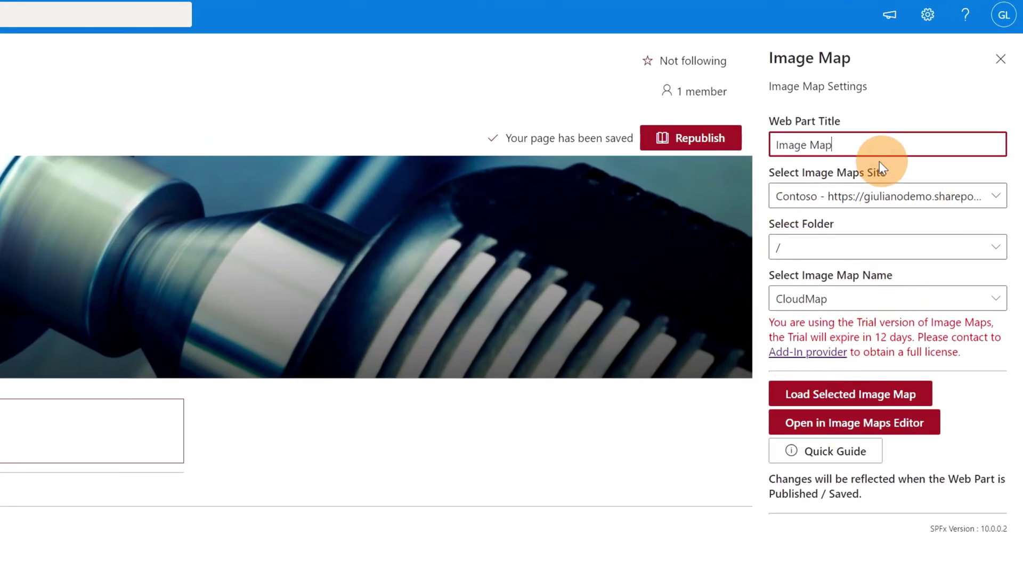
{"action": "left_click", "coordinate": [937, 303]}
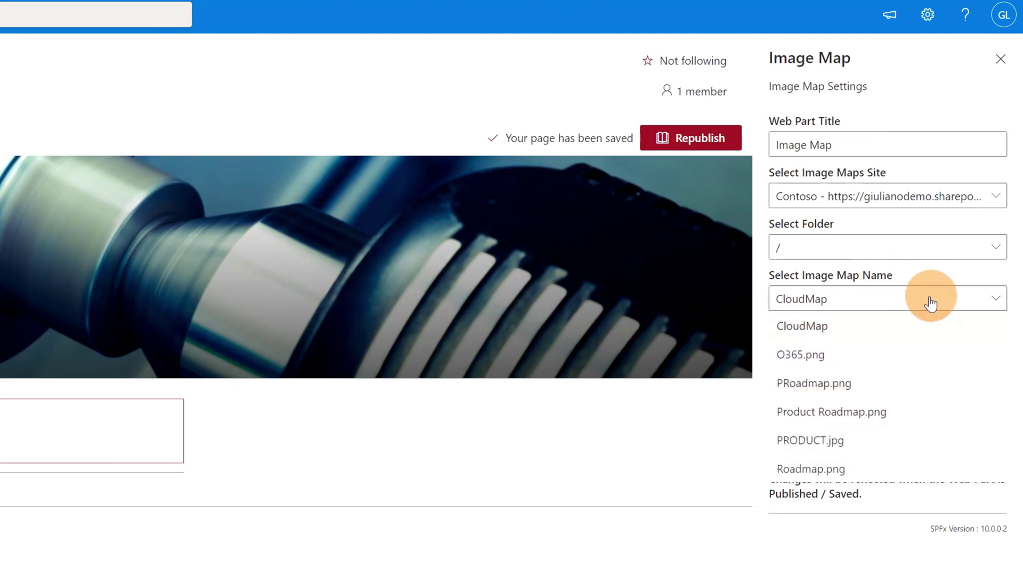
{"action": "left_click", "coordinate": [834, 385]}
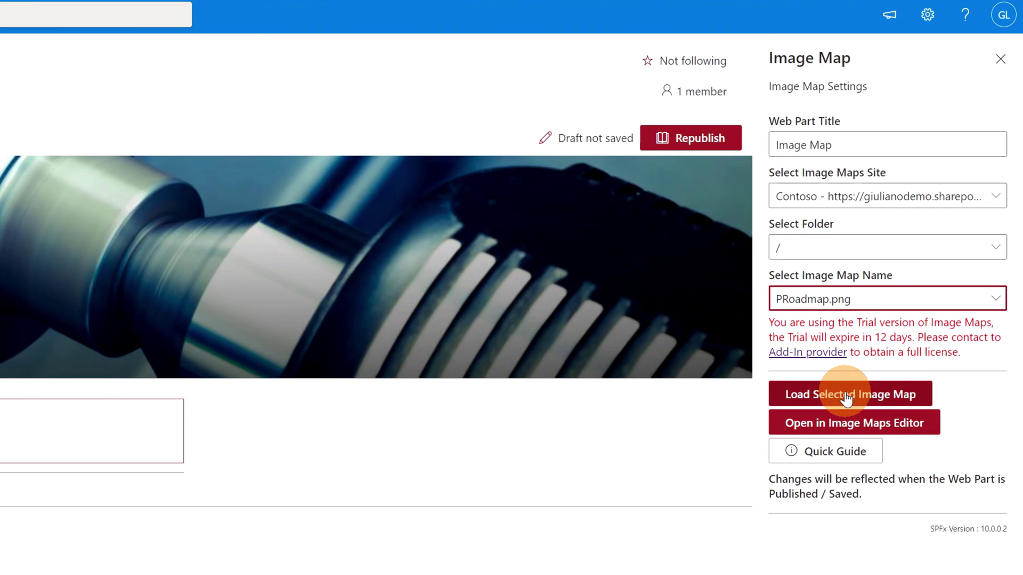